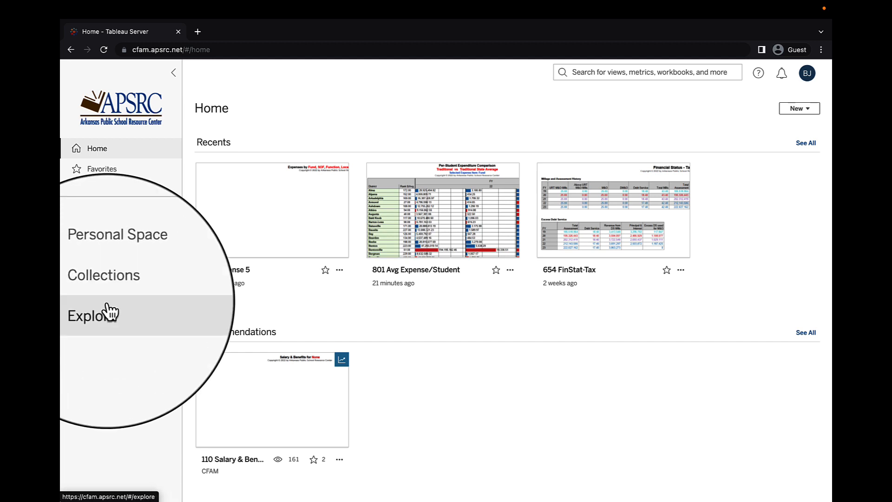
Open the 105 Expense 5 view of the CFAM workbook in the CFAM Project
{"action": "left_click", "coordinate": [115, 311]}
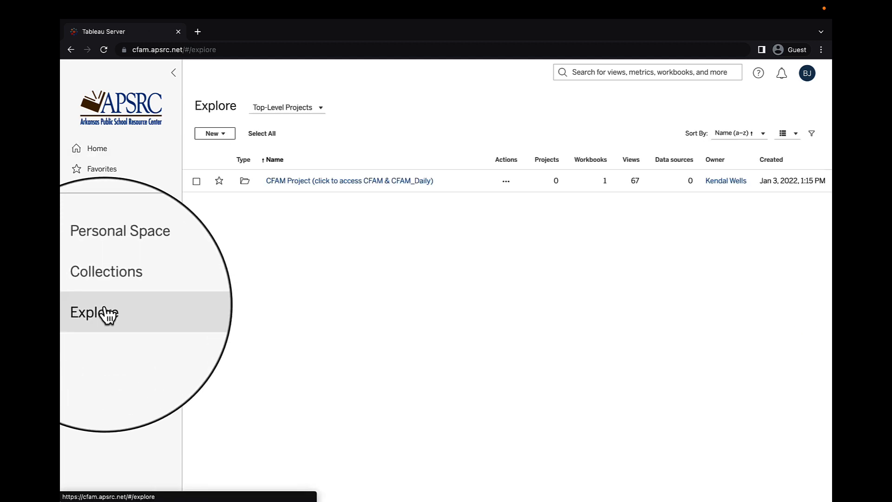
{"action": "left_click", "coordinate": [306, 181]}
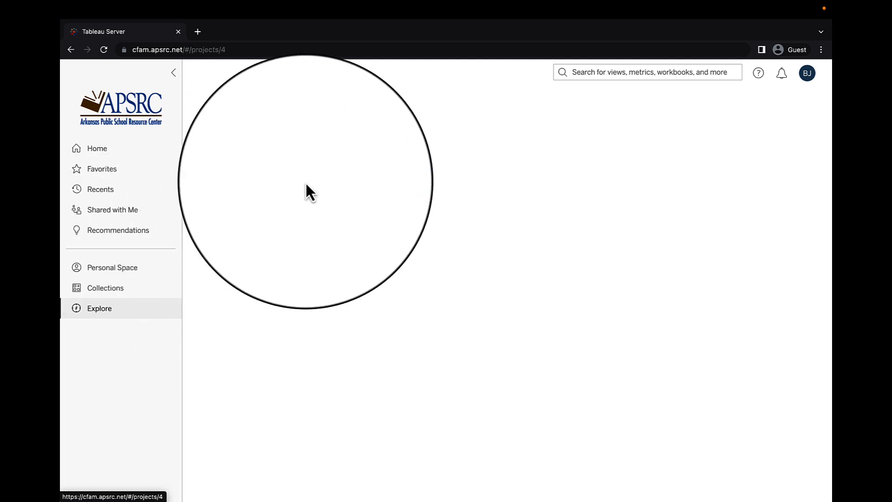
{"action": "left_click", "coordinate": [277, 194]}
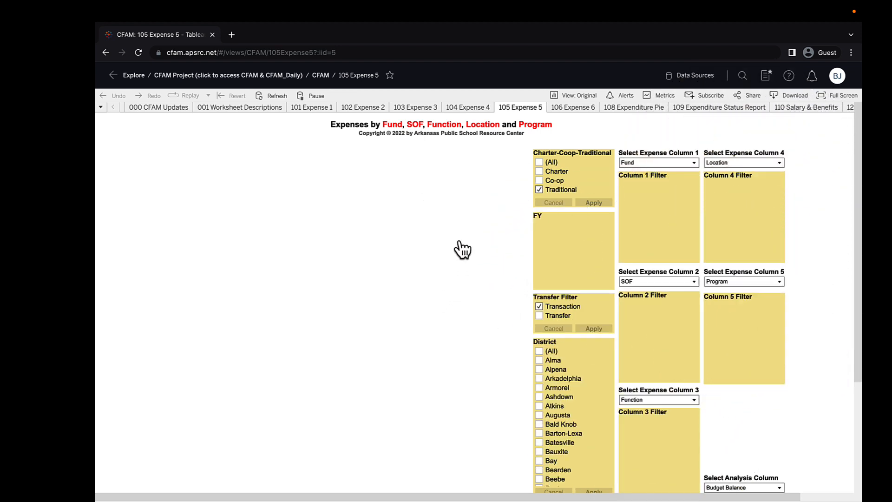
Filter the expense report to the Cabot district
{"action": "scroll", "coordinate": [575, 375], "scroll_direction": "down", "scroll_amount": 5}
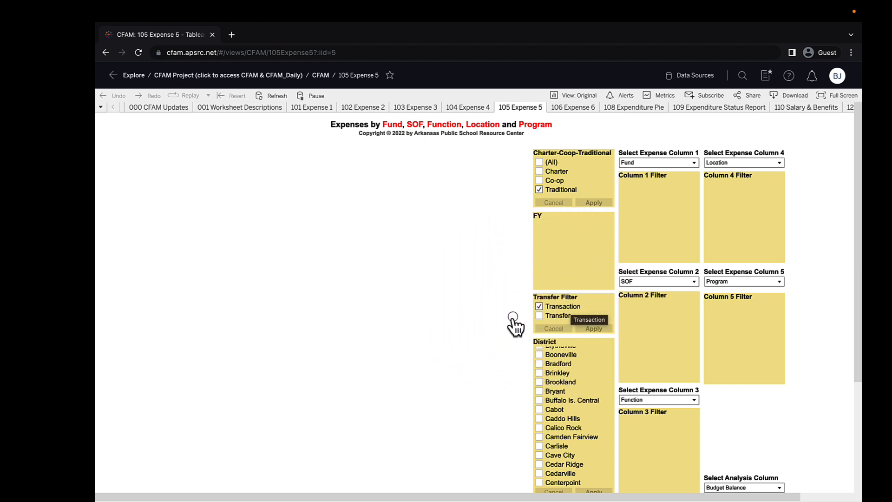
{"action": "scroll", "coordinate": [563, 394], "scroll_direction": "down", "scroll_amount": 5}
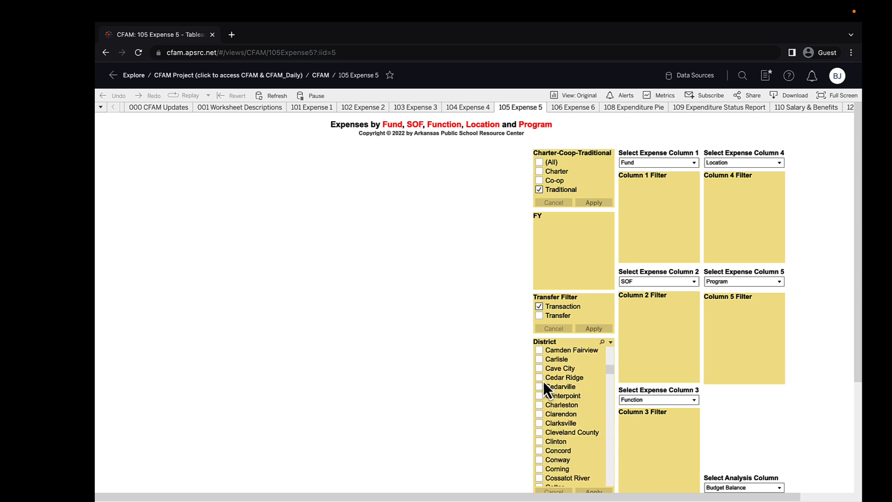
{"action": "scroll", "coordinate": [542, 366], "scroll_direction": "up", "scroll_amount": 2}
{"action": "left_click", "coordinate": [539, 358]}
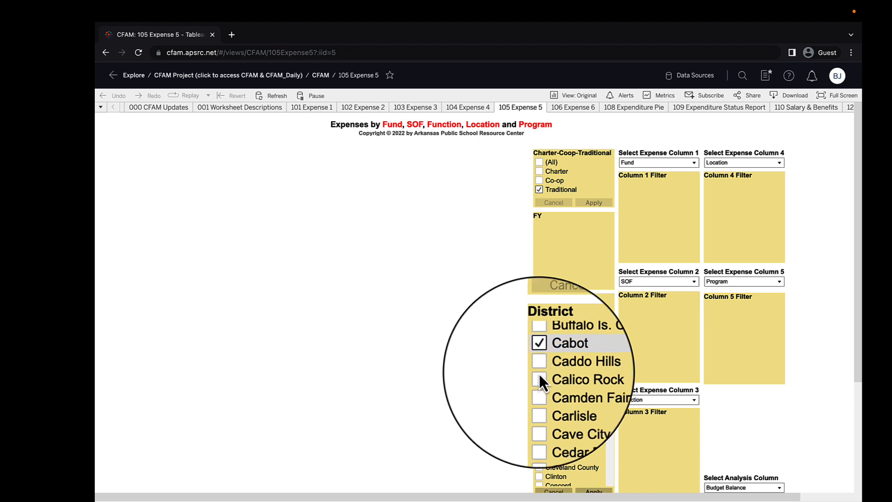
{"action": "left_click", "coordinate": [592, 490]}
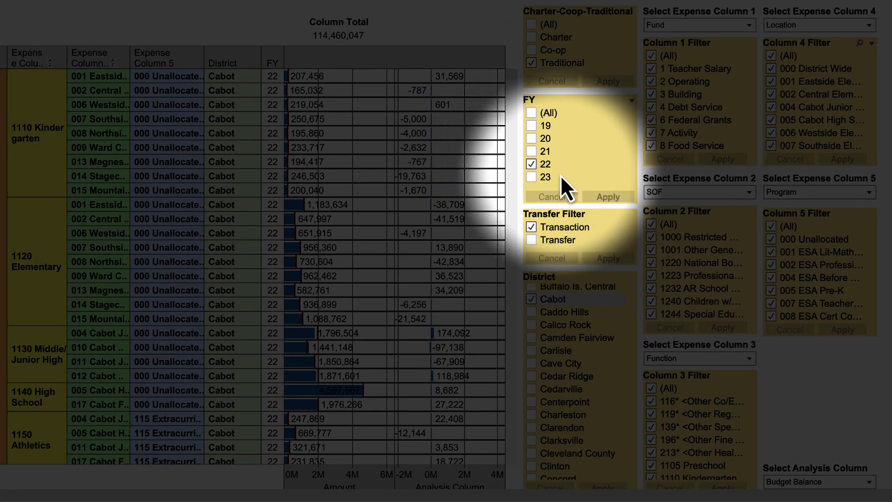
Restrict the Fund column to 2 Operating and the SOF column to 2365 ADE-Ark Better Chance, found by searching "better"
{"action": "left_click", "coordinate": [652, 56]}
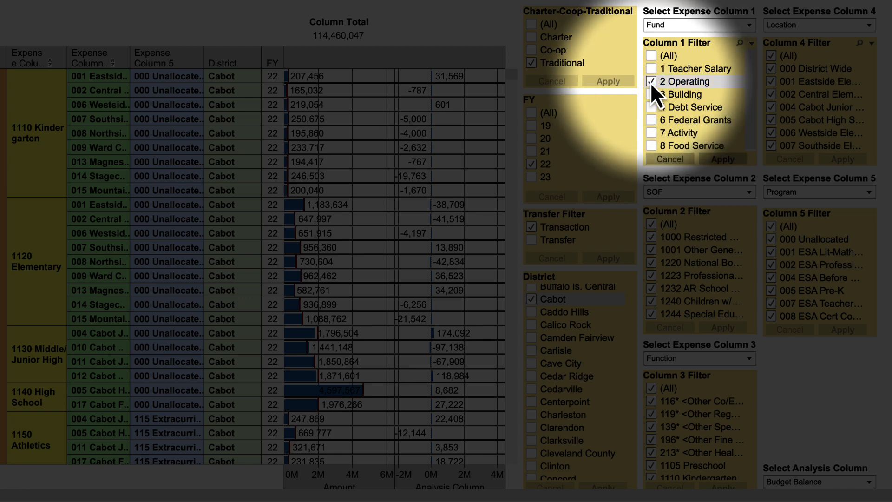
{"action": "left_click", "coordinate": [715, 158]}
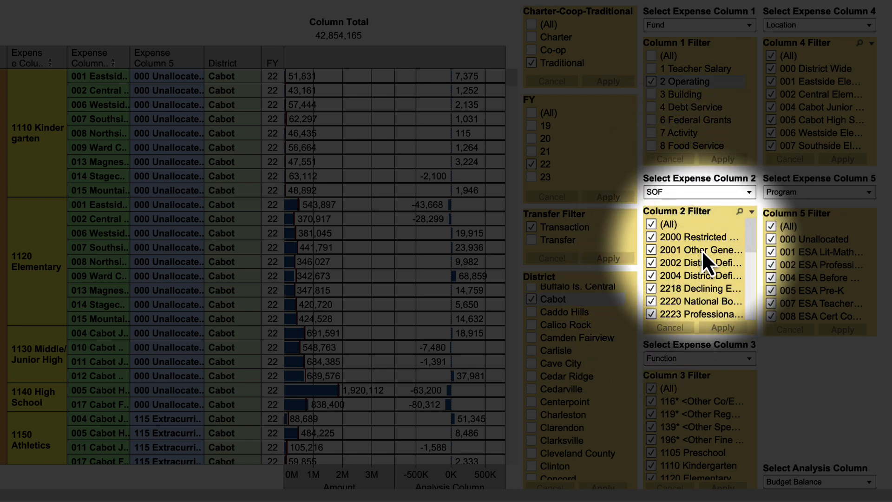
{"action": "scroll", "coordinate": [683, 246], "scroll_direction": "down", "scroll_amount": 3}
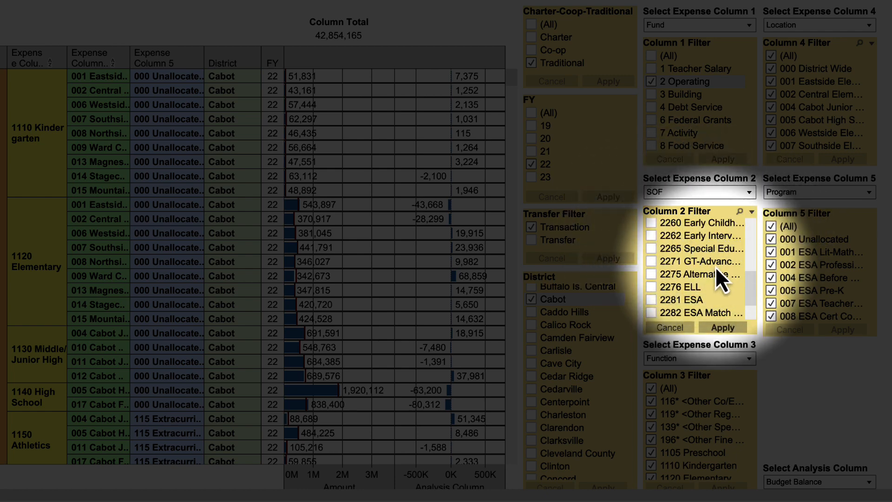
{"action": "left_click", "coordinate": [739, 212]}
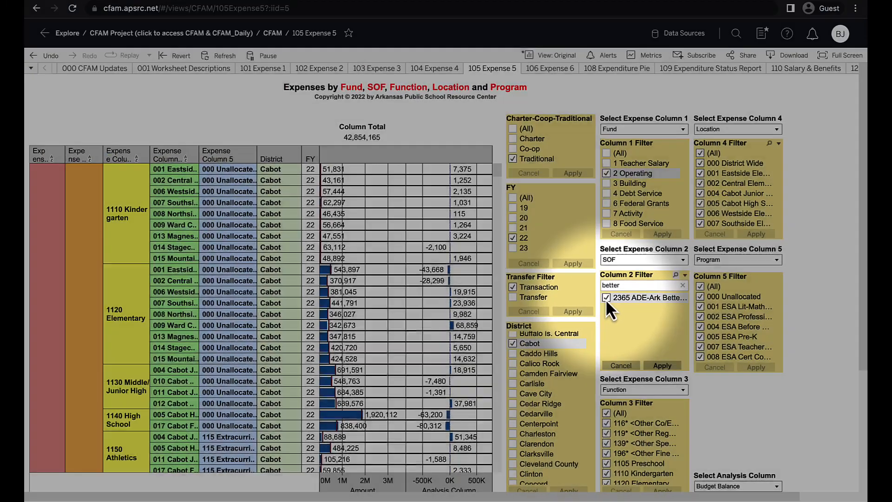
{"action": "left_click", "coordinate": [722, 328]}
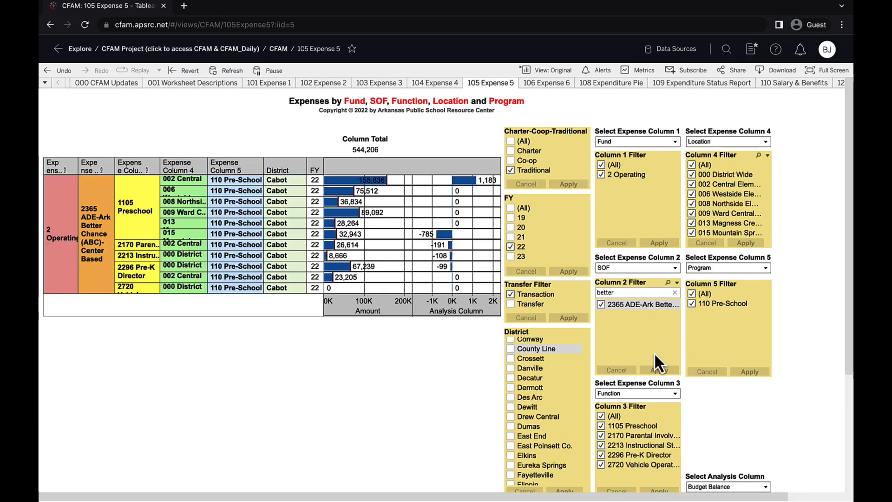
Restrict the Function column to 1105 Preschool and the Location column to 006 Westside Elementary School
{"action": "left_click", "coordinate": [600, 416]}
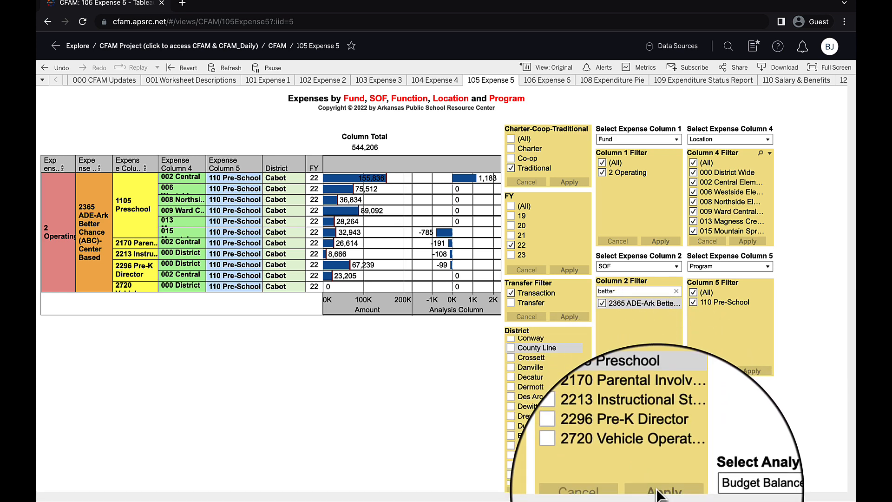
{"action": "left_click", "coordinate": [661, 491]}
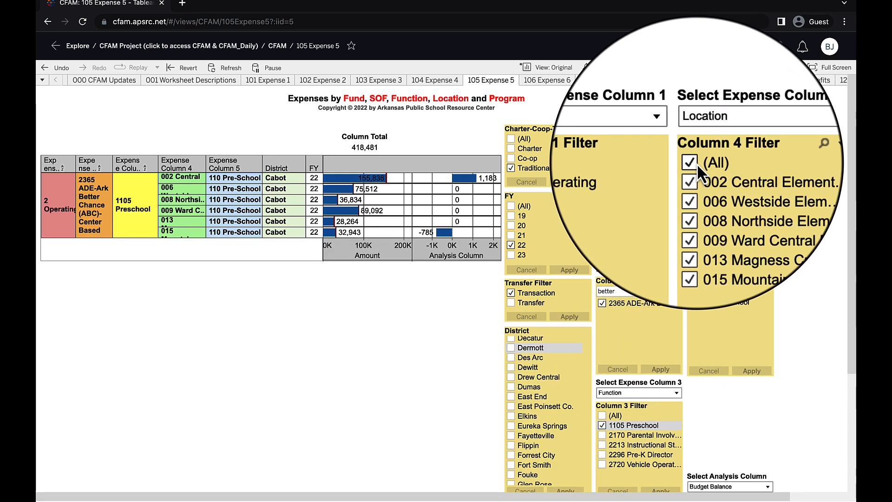
{"action": "left_click", "coordinate": [693, 164]}
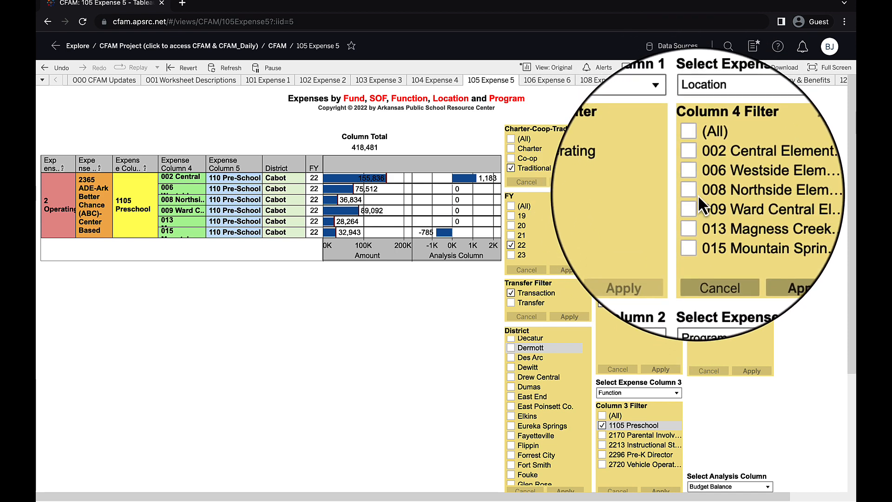
{"action": "left_click", "coordinate": [698, 184]}
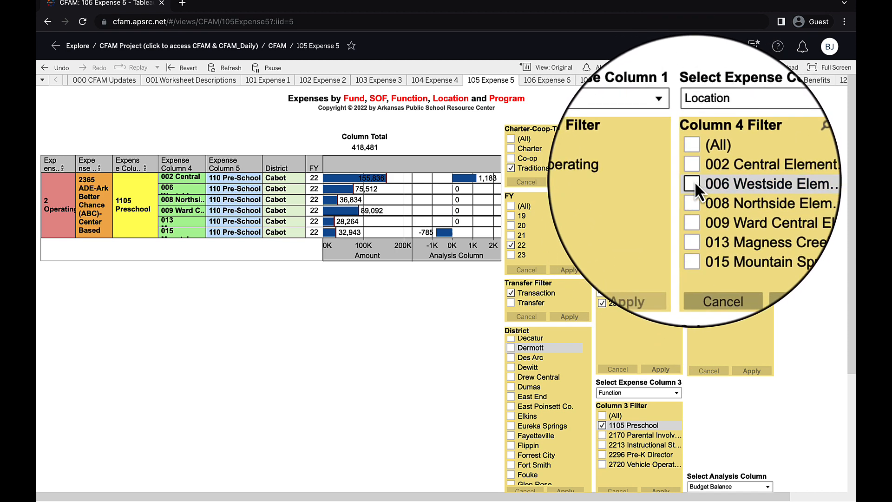
{"action": "left_click", "coordinate": [742, 241]}
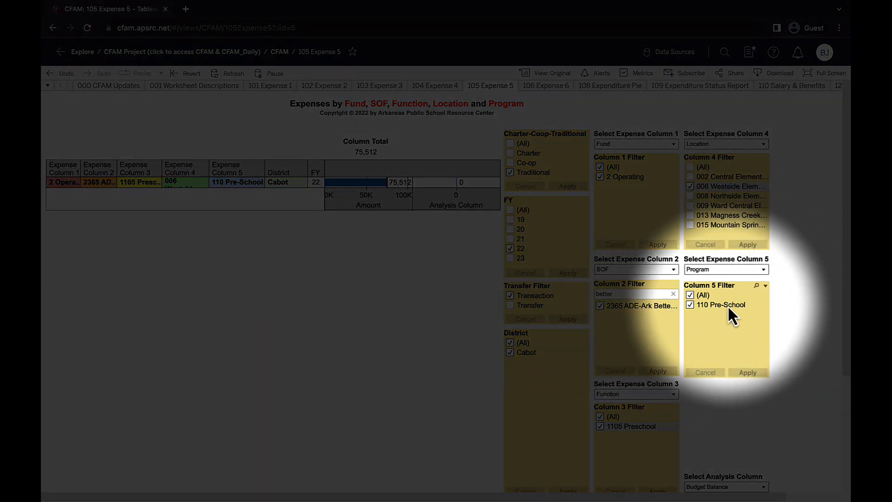
Change expense column 5 from Program to Object and filter it to 6322* Substitute Teachers only
{"action": "left_click", "coordinate": [762, 269]}
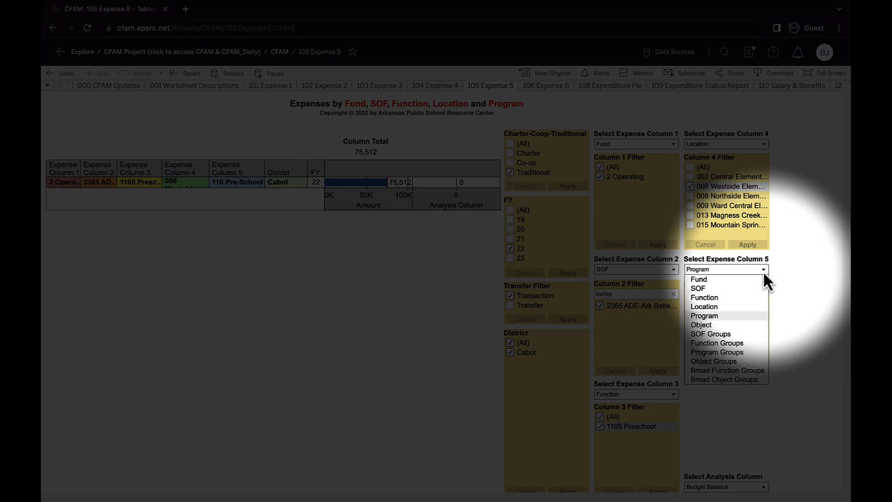
{"action": "left_click", "coordinate": [707, 324]}
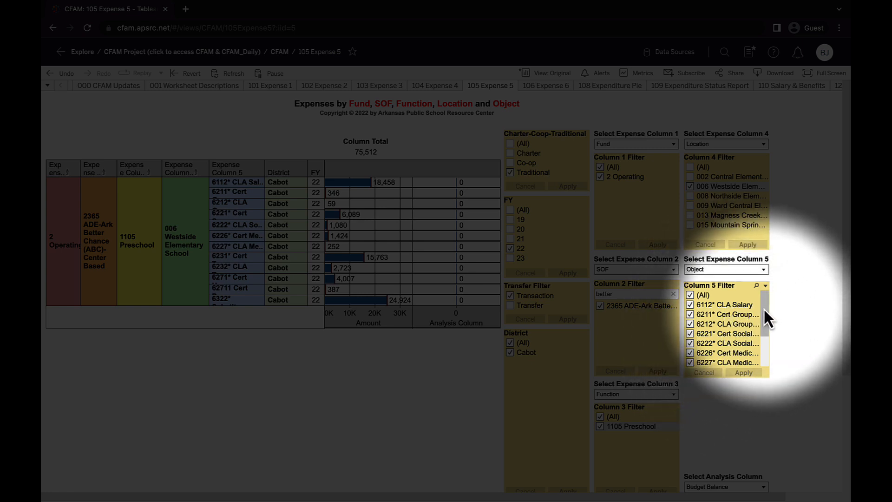
{"action": "left_click_drag", "start_coordinate": [766, 311], "coordinate": [761, 292]}
{"action": "left_click", "coordinate": [690, 295]}
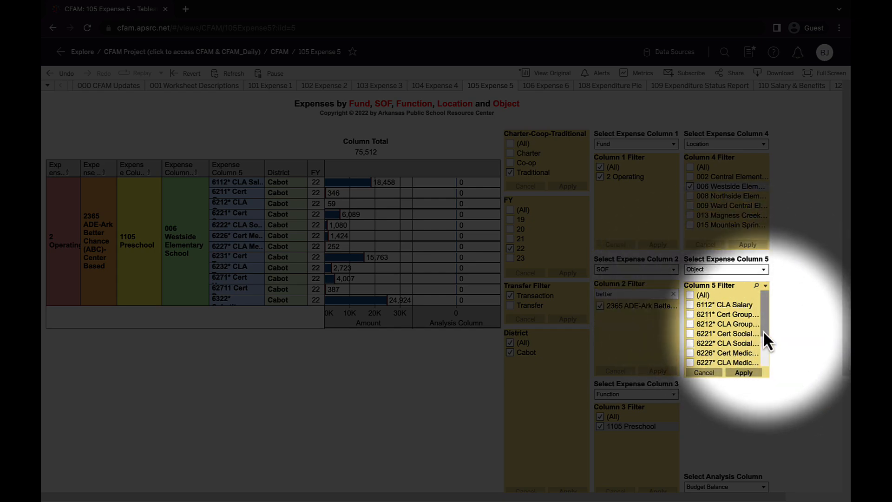
{"action": "scroll", "coordinate": [763, 330], "scroll_direction": "down", "scroll_amount": 5}
{"action": "left_click", "coordinate": [690, 352]}
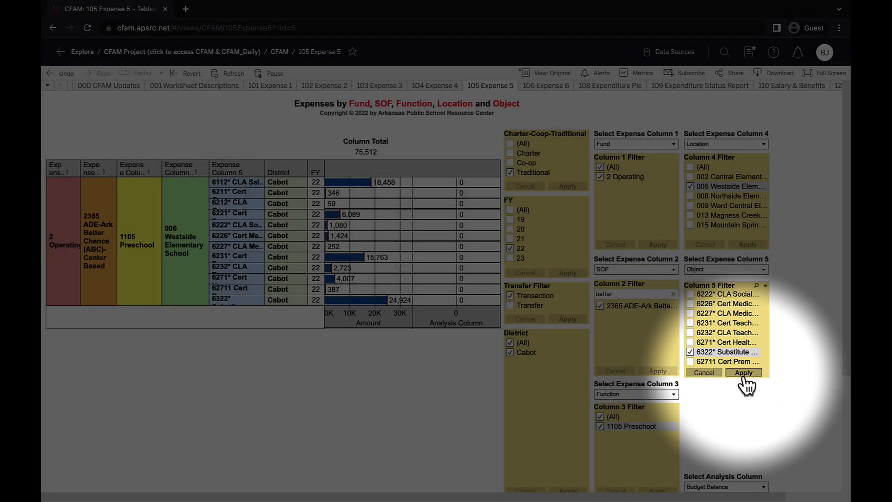
{"action": "left_click", "coordinate": [743, 374]}
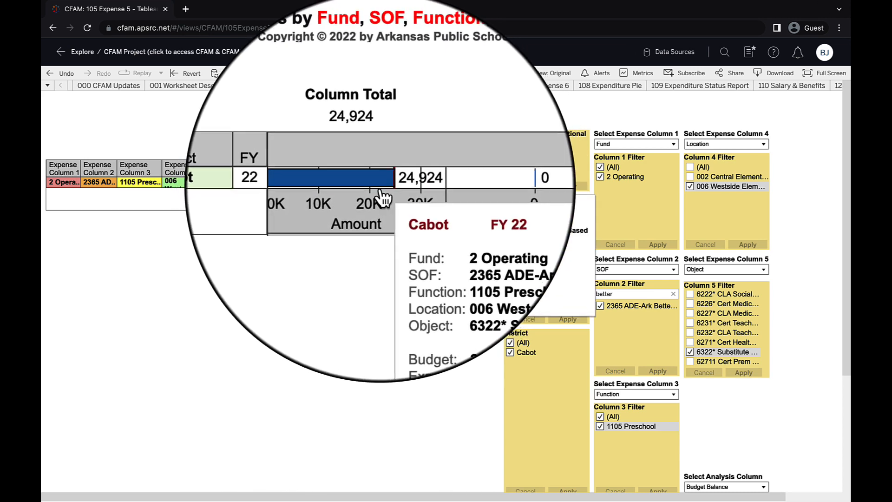
{"action": "mouse_move", "coordinate": [392, 196]}
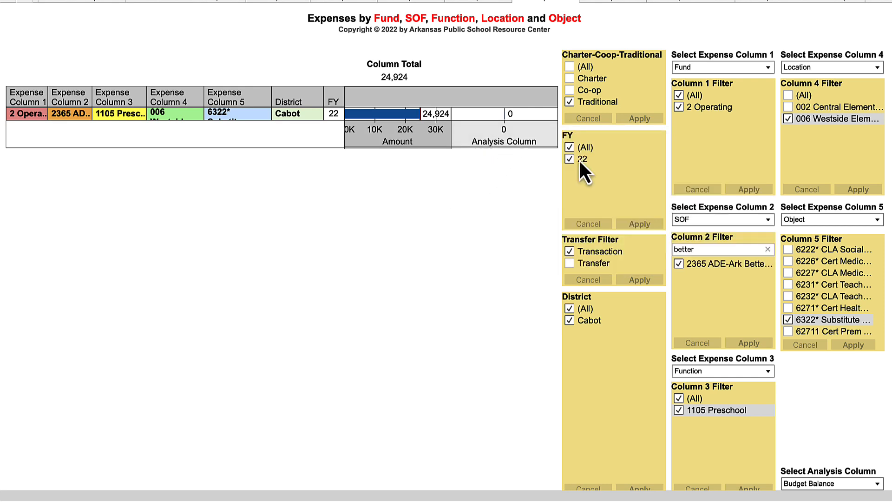
Set the analysis column to $ Change from Prev Yr and add 002 Central Elementary School to the location filter
{"action": "left_click", "coordinate": [873, 483]}
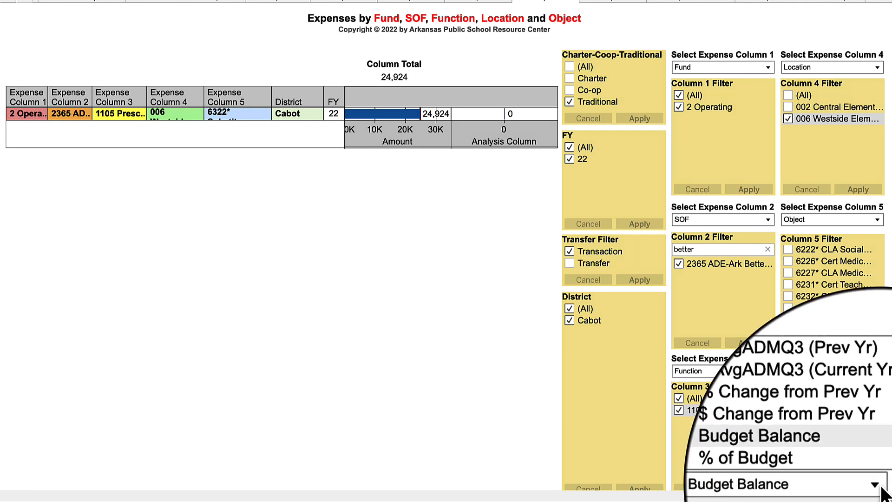
{"action": "left_click", "coordinate": [858, 457]}
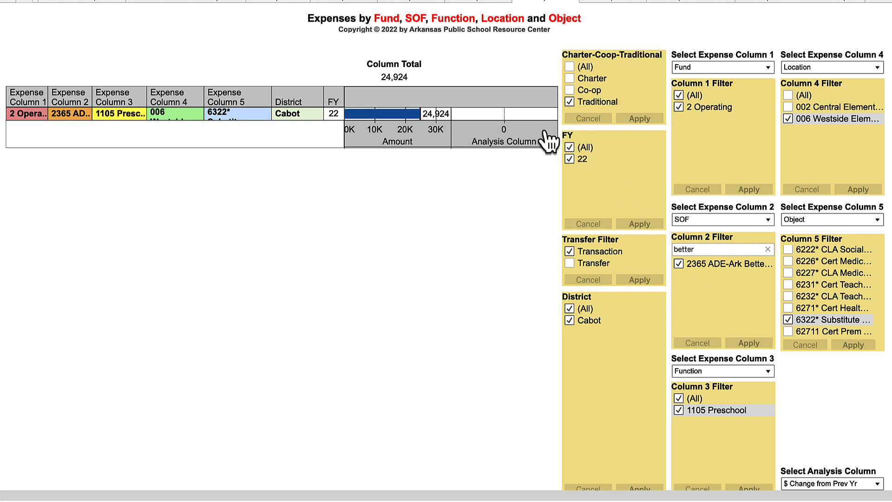
{"action": "left_click", "coordinate": [789, 107]}
{"action": "left_click", "coordinate": [852, 188]}
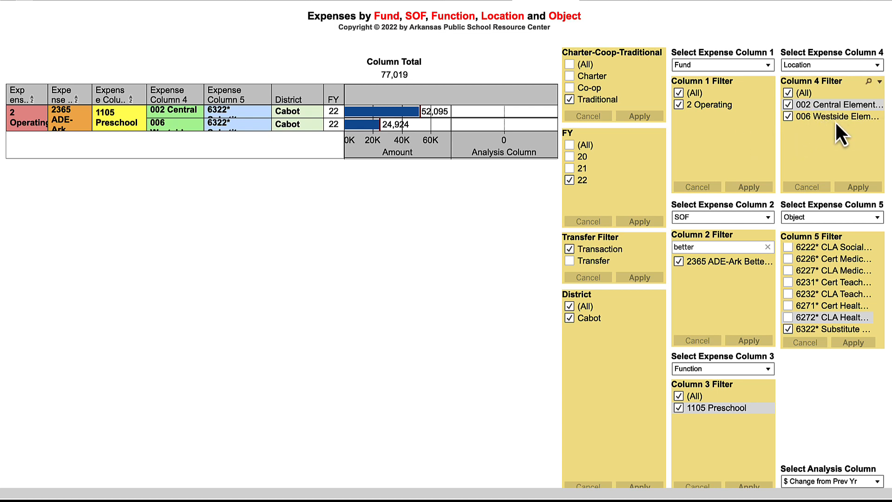
Add fiscal year 21 to the FY filter and view the bar details for Central Elementary in FY 21 and 22
{"action": "left_click", "coordinate": [570, 169]}
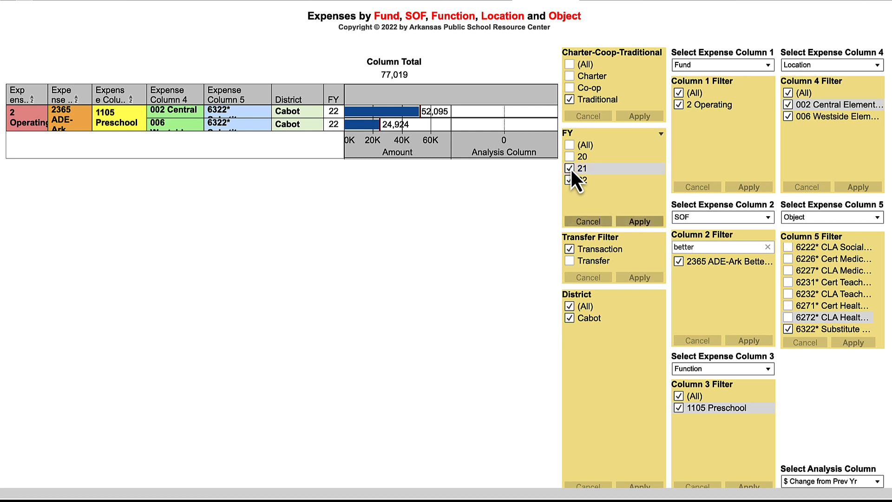
{"action": "left_click", "coordinate": [630, 221]}
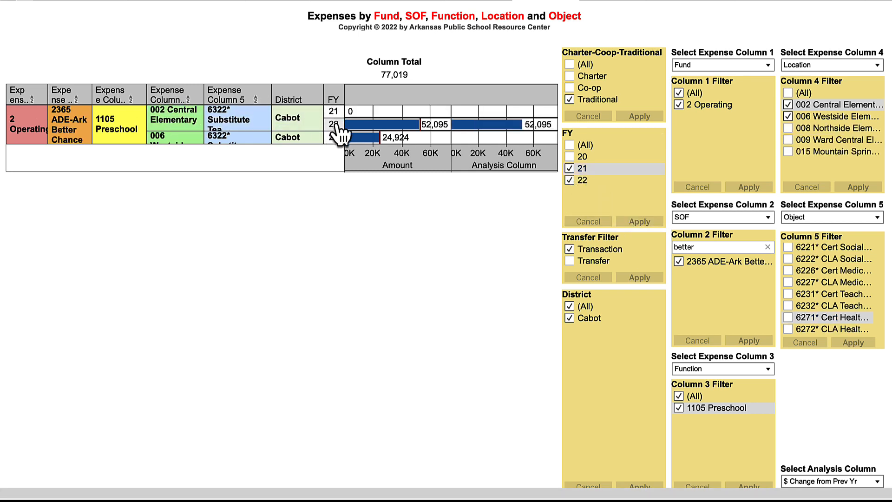
{"action": "mouse_move", "coordinate": [346, 124]}
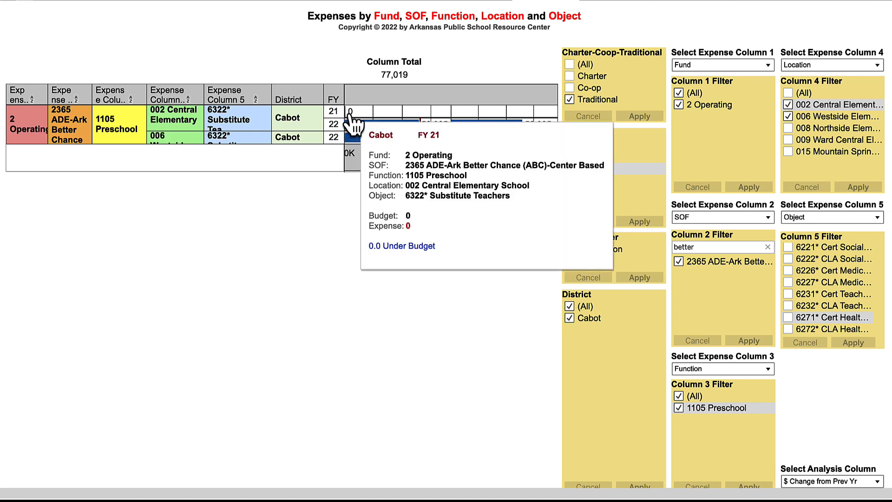
{"action": "mouse_move", "coordinate": [382, 125]}
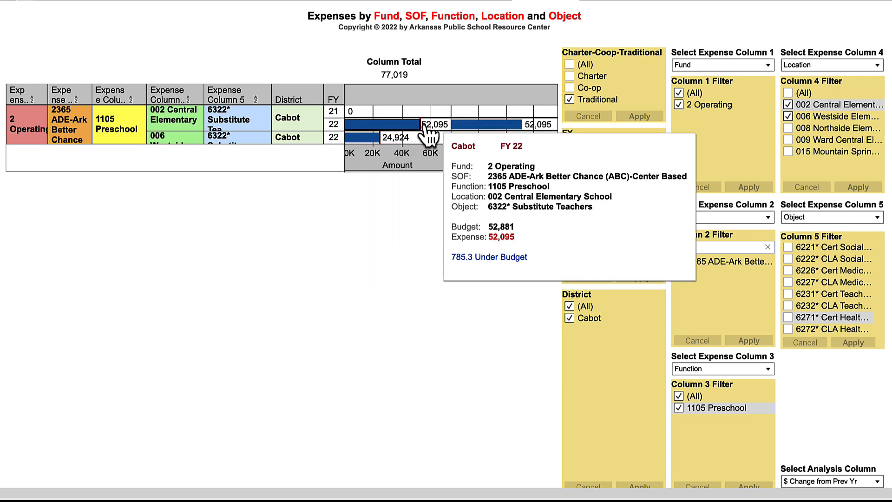